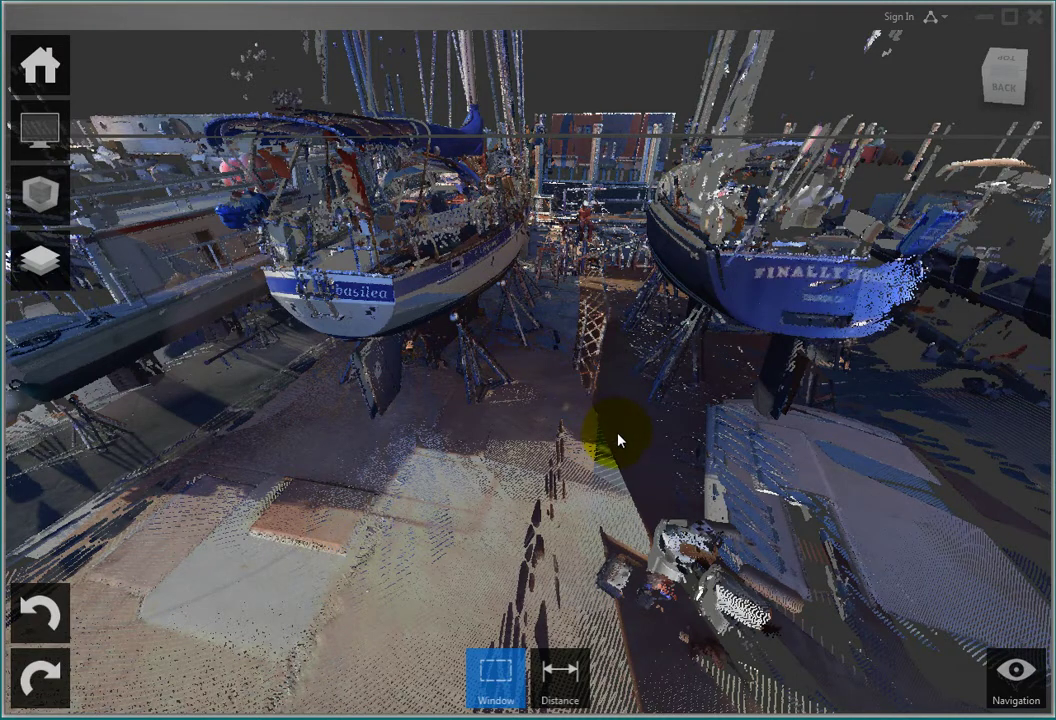
- Orbit and zoom in toward the boats, then zoom back out to frame both Basilea and FINALLY
left_click_drag(618, 436, 582, 441)
scroll(490, 417, "up", 3)
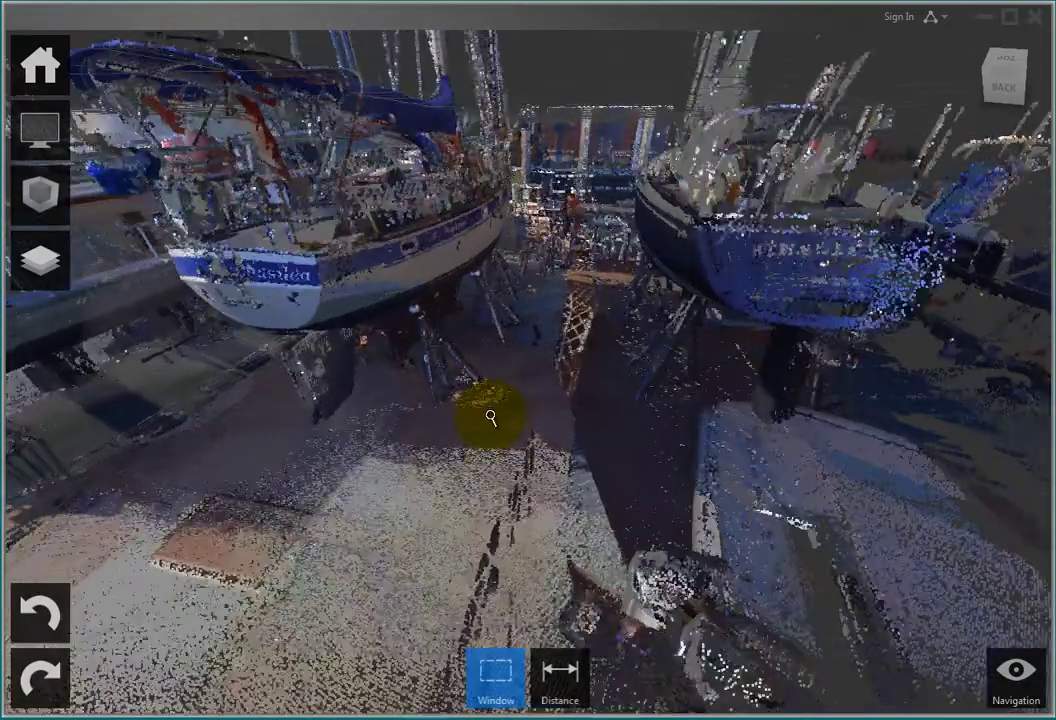
scroll(490, 417, "up", 2)
scroll(497, 417, "up", 1)
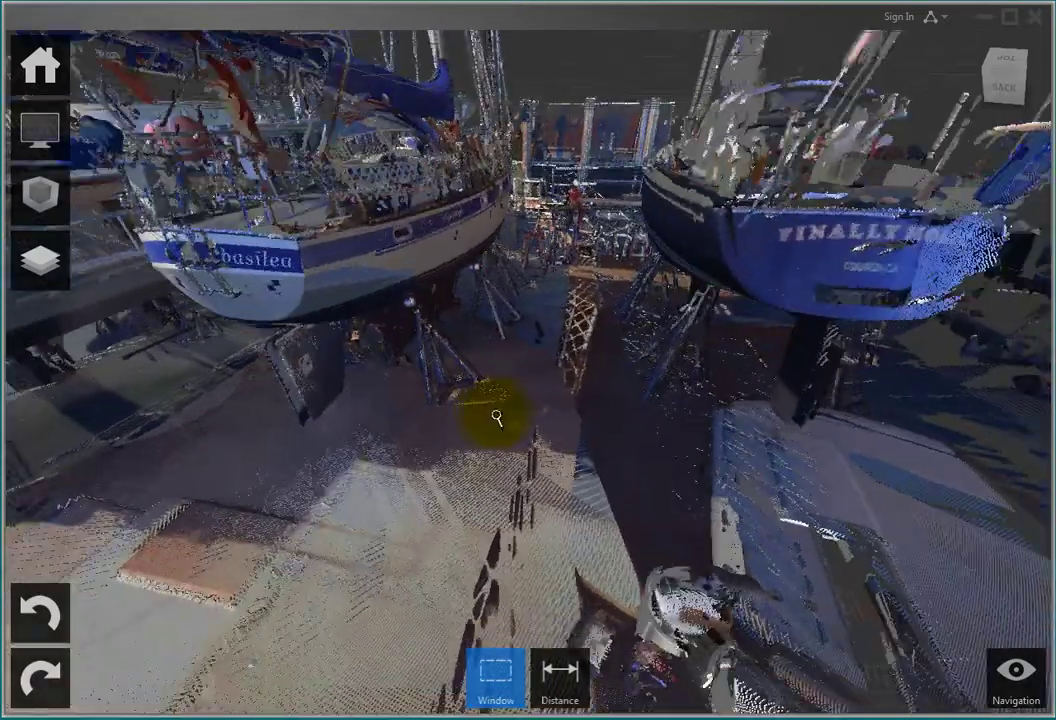
left_click_drag(537, 384, 648, 394)
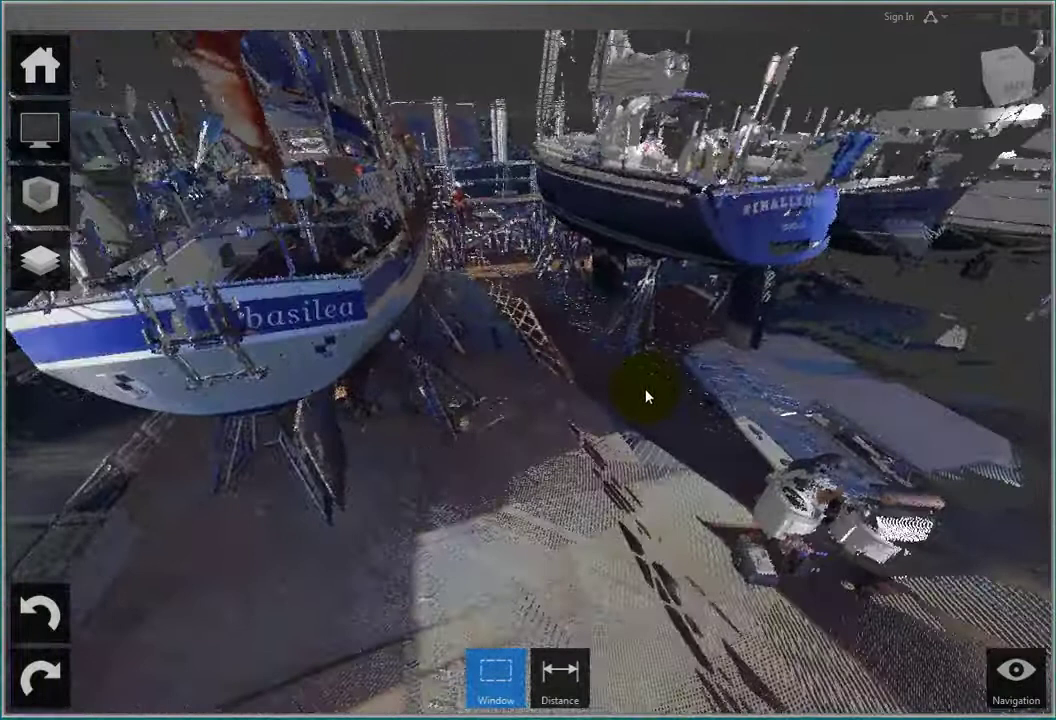
scroll(541, 425, "down", 3)
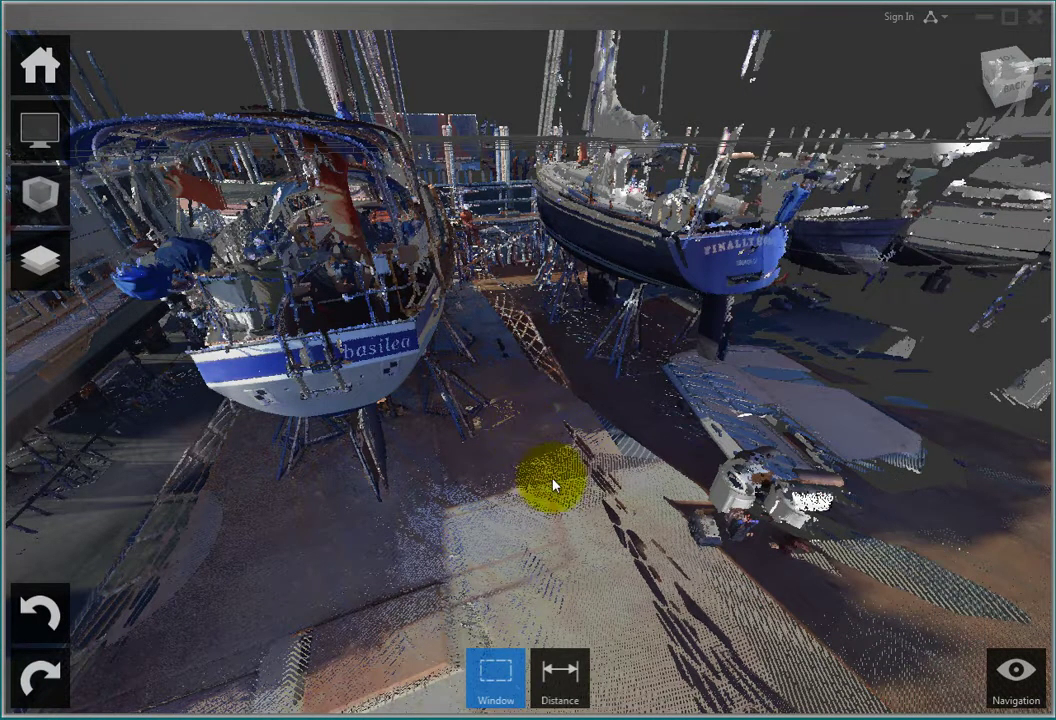
- Pan the view with the Pan tool to centre the Basilea, then exit back to selection
left_click(1013, 672)
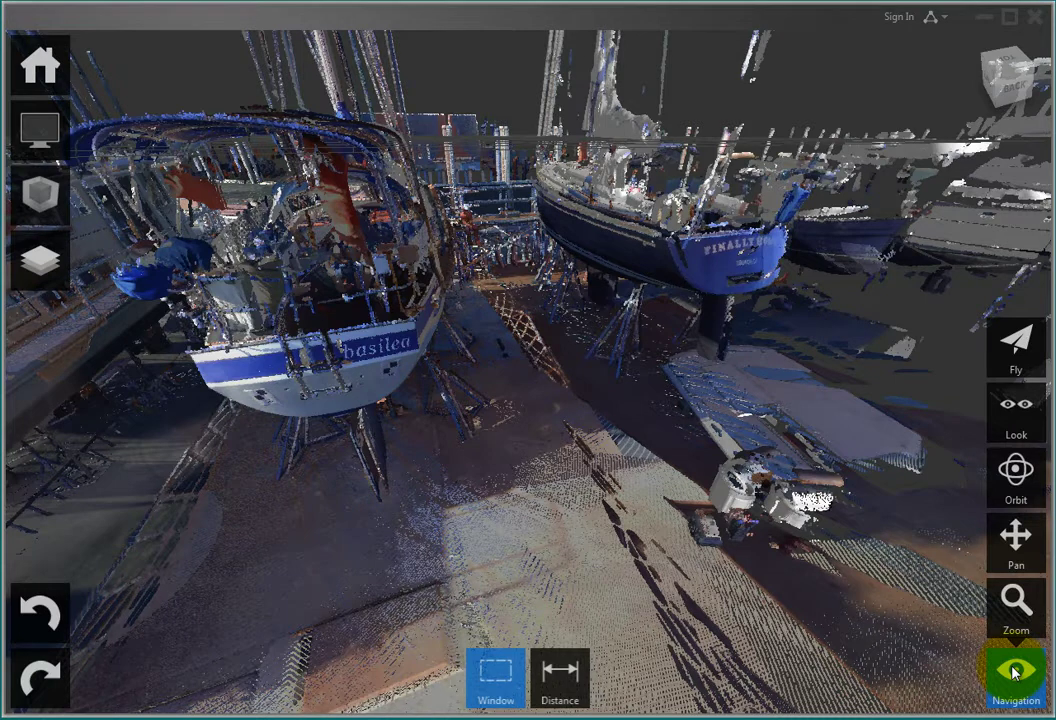
left_click(1018, 540)
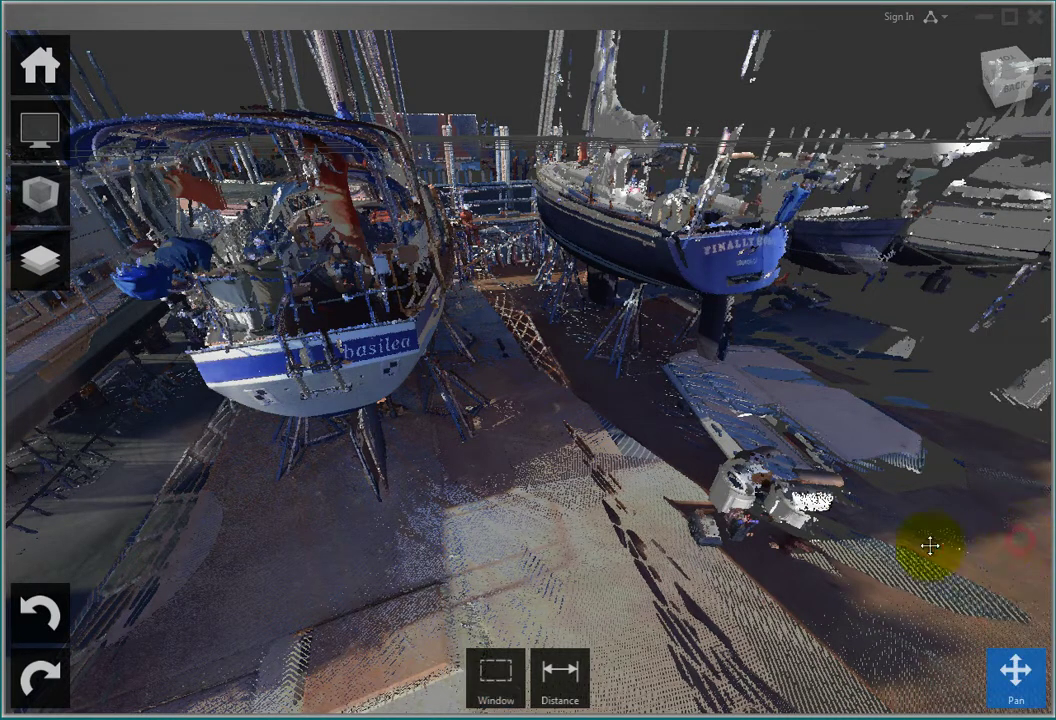
mouse_move(515, 505)
left_mouse_down()
mouse_move(490, 497)
mouse_move(582, 483)
mouse_move(680, 500)
mouse_move(808, 488)
mouse_move(787, 500)
mouse_move(519, 488)
mouse_move(497, 500)
mouse_move(511, 521)
left_mouse_up()
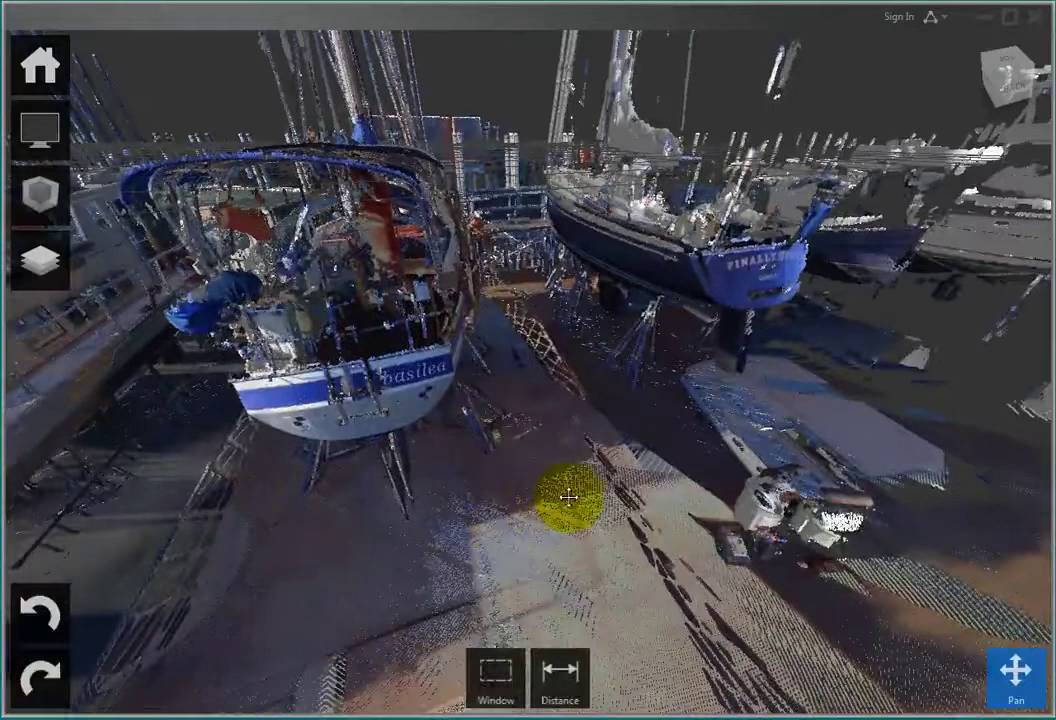
key("Escape")
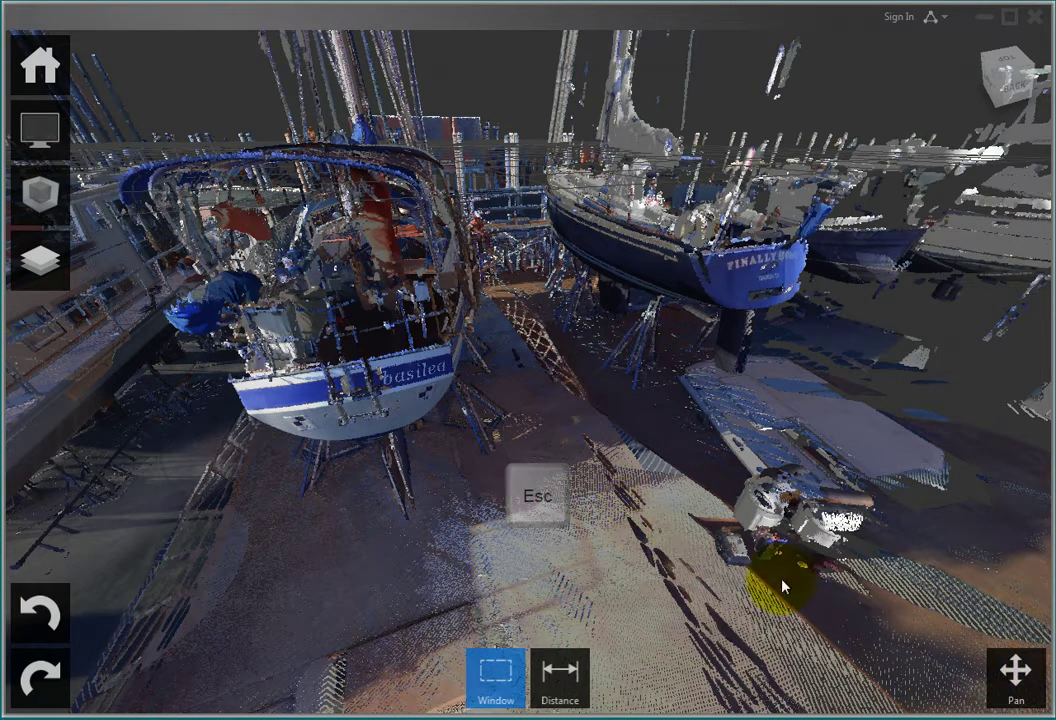
- Show the navigation tools flyout and try the Alt, Shift and Ctrl modifier keys
left_click(1012, 676)
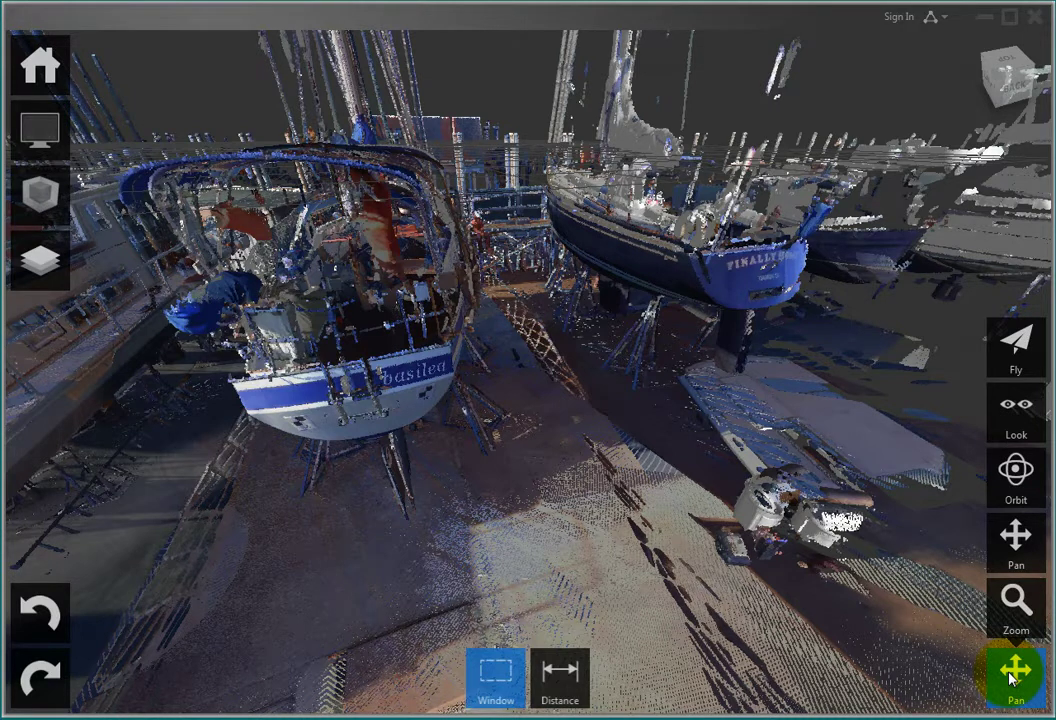
key("alt")
key("shift")
key("ctrl")
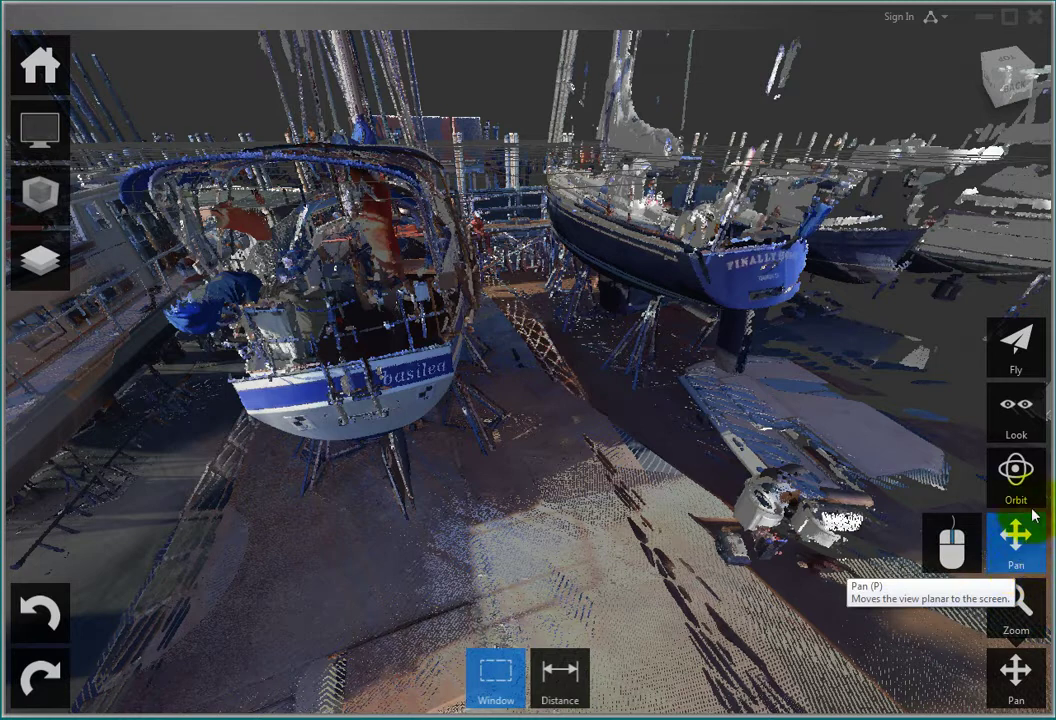
- Use Look to swing the view toward the Basilea stern and zoom in
left_click(1022, 437)
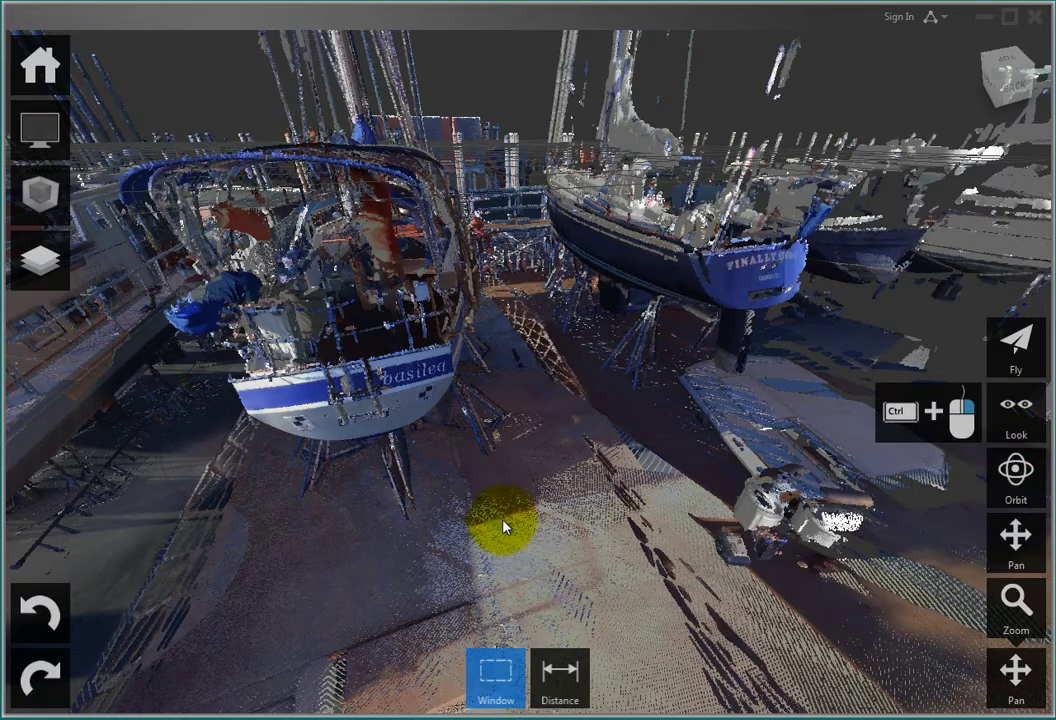
left_click_drag(505, 515, 528, 532)
scroll(537, 545, "up", 3)
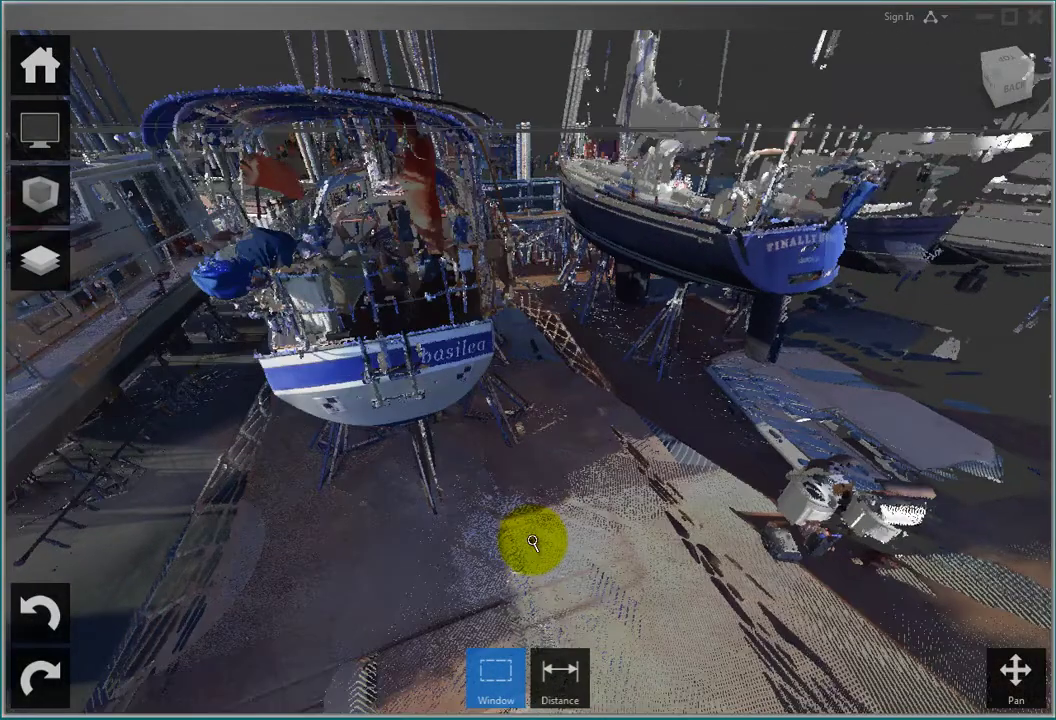
scroll(533, 543, "up", 5)
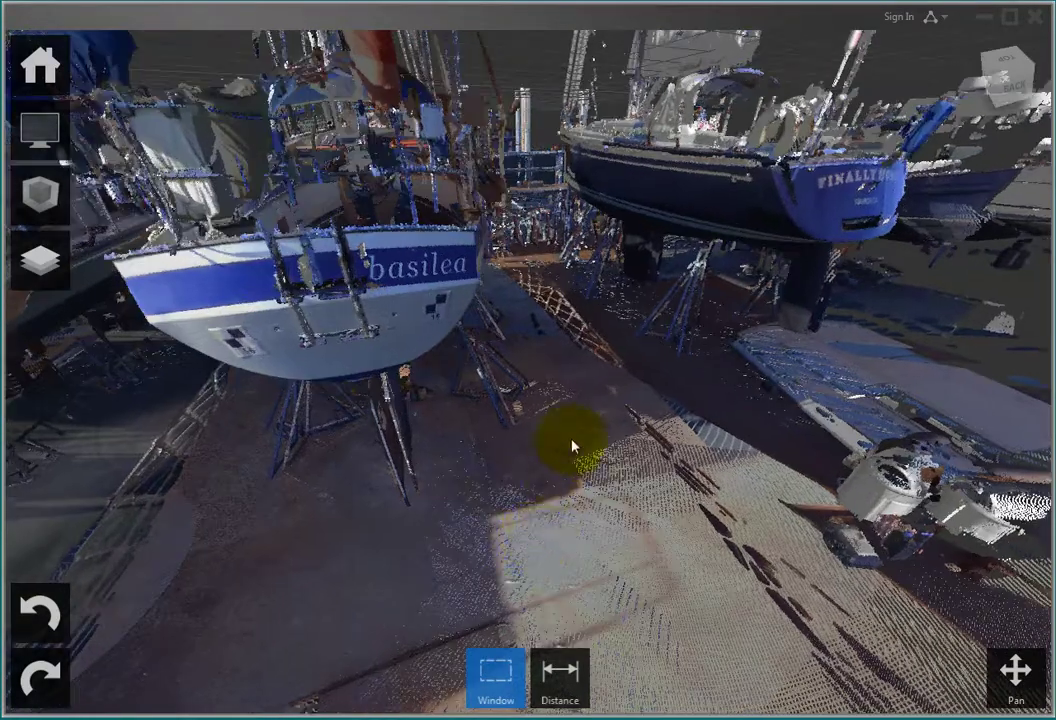
- Orbit around both hulls, then move forward toward the Basilea while turning right
left_click_drag(589, 452, 329, 410)
right_click_drag(361, 420, 490, 432, "ctrl")
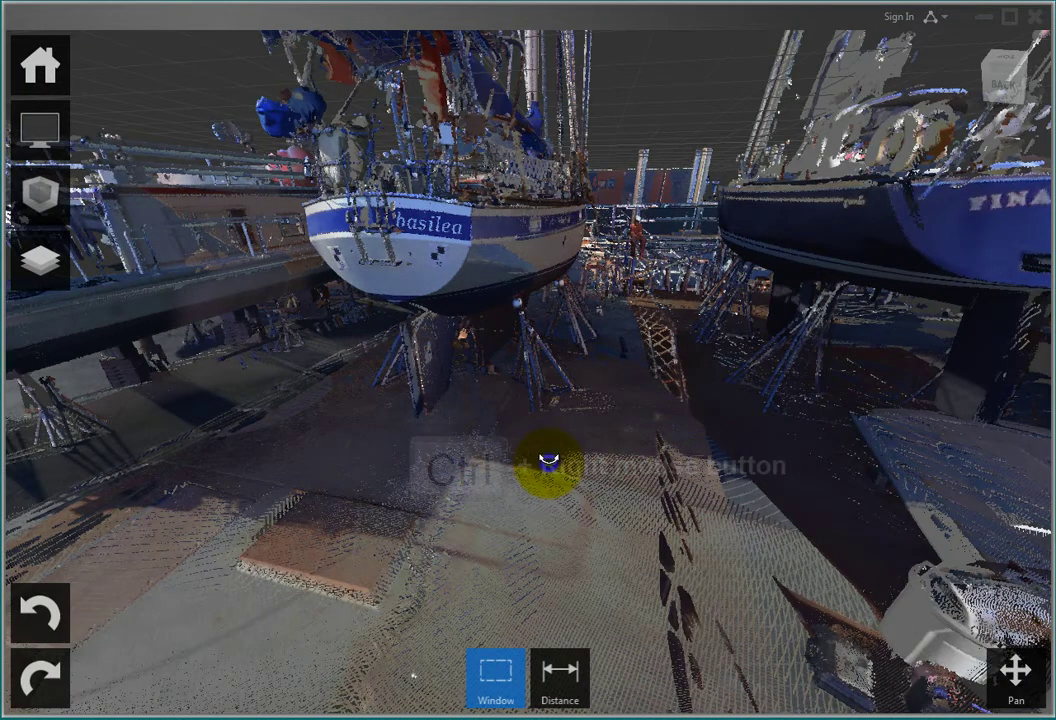
right_click_drag(547, 455, 535, 405, "ctrl")
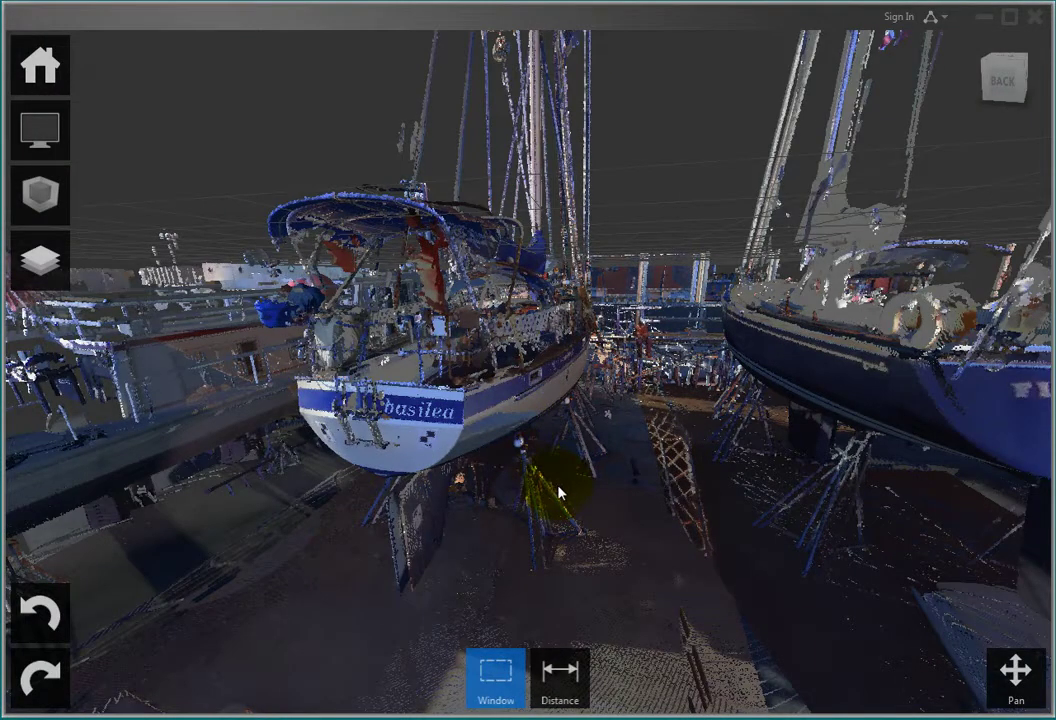
- Pan across the boatyard with P, then zoom in toward the hull with Z
key("p")
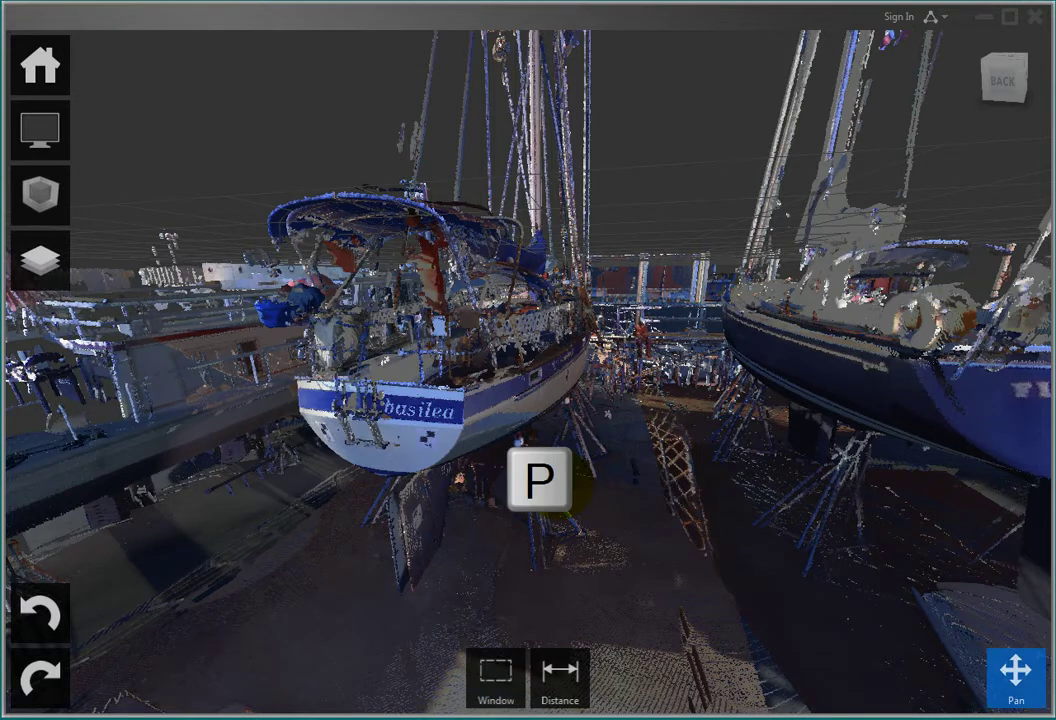
left_click_drag(558, 484, 533, 467)
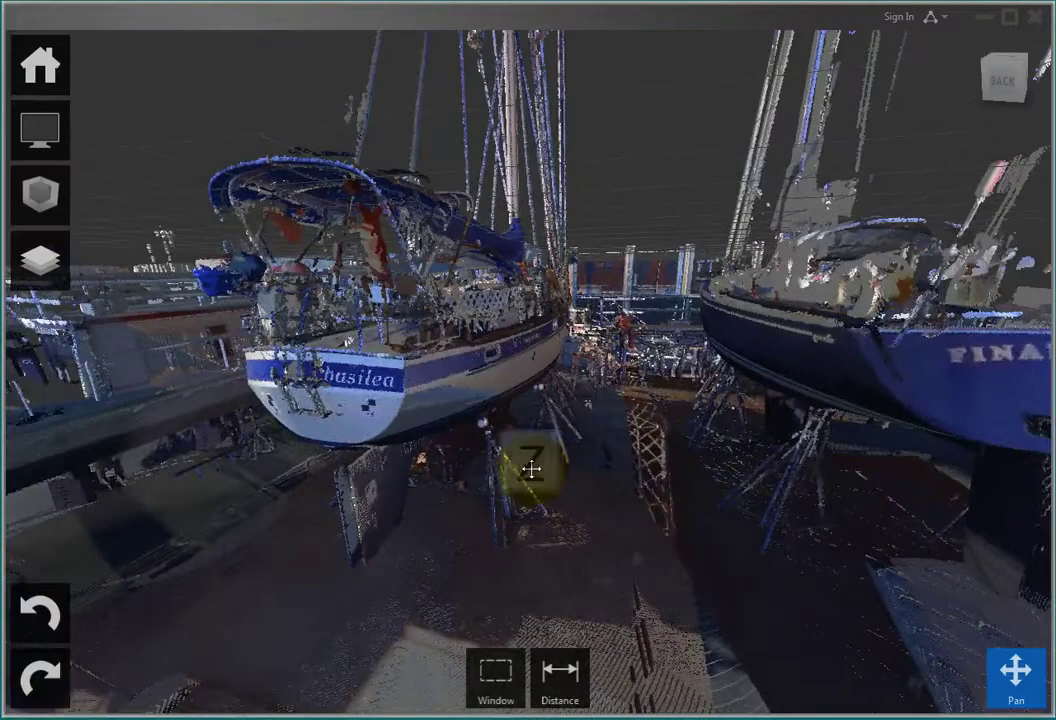
key("z")
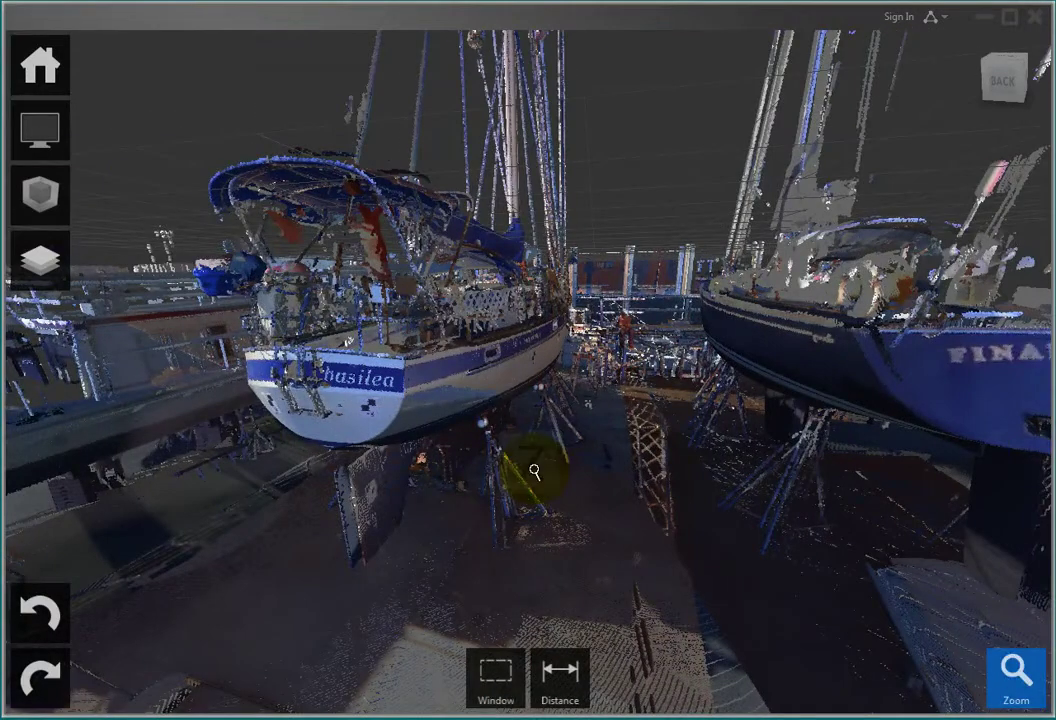
left_click_drag(540, 466, 618, 457)
- Switch through Orbit (O) and Fly (I) to fly toward the stern, ending in Look (L)
key("o")
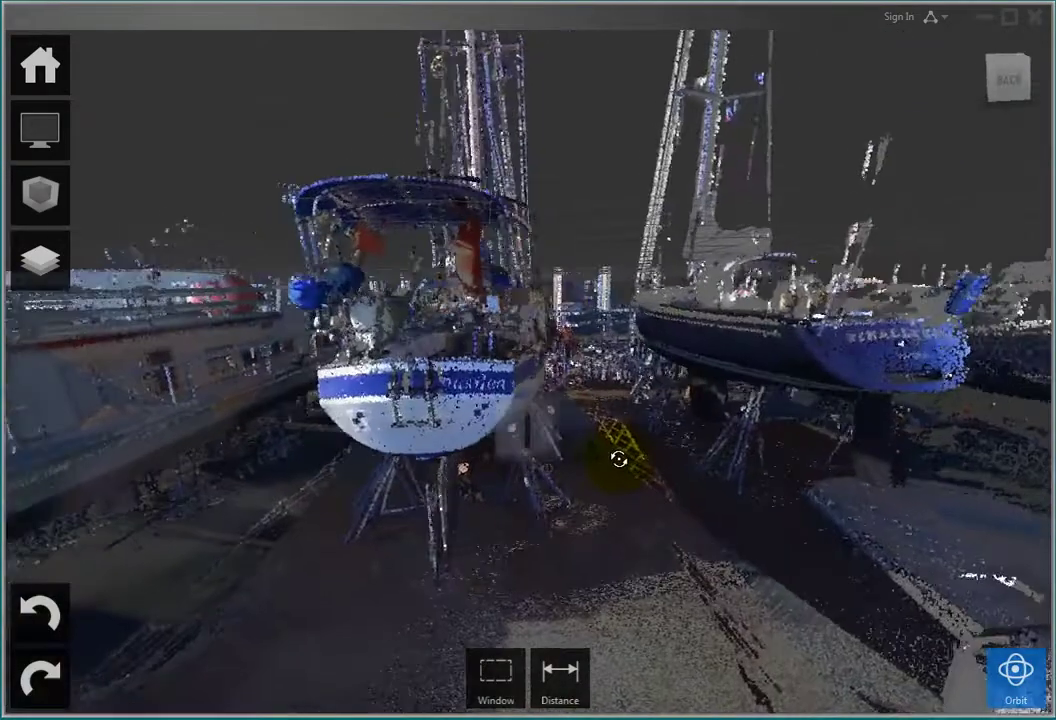
key("i")
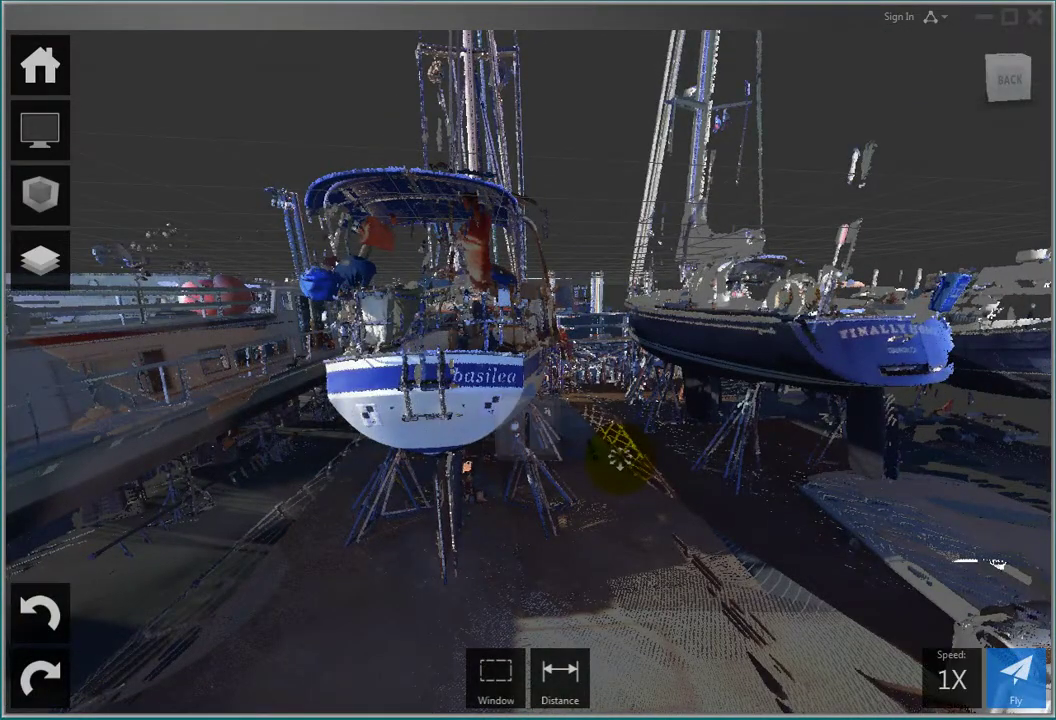
left_click_drag(617, 443, 499, 455)
key("l")
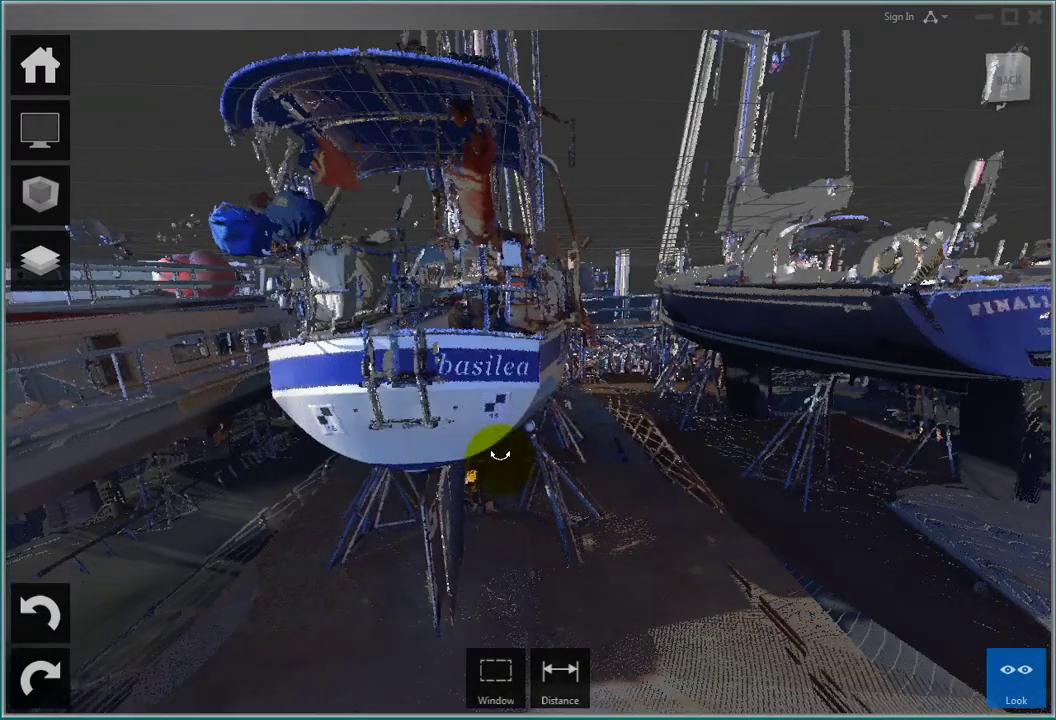
- Step the ViewCube through top-back, top, back and left preset views
key("w")
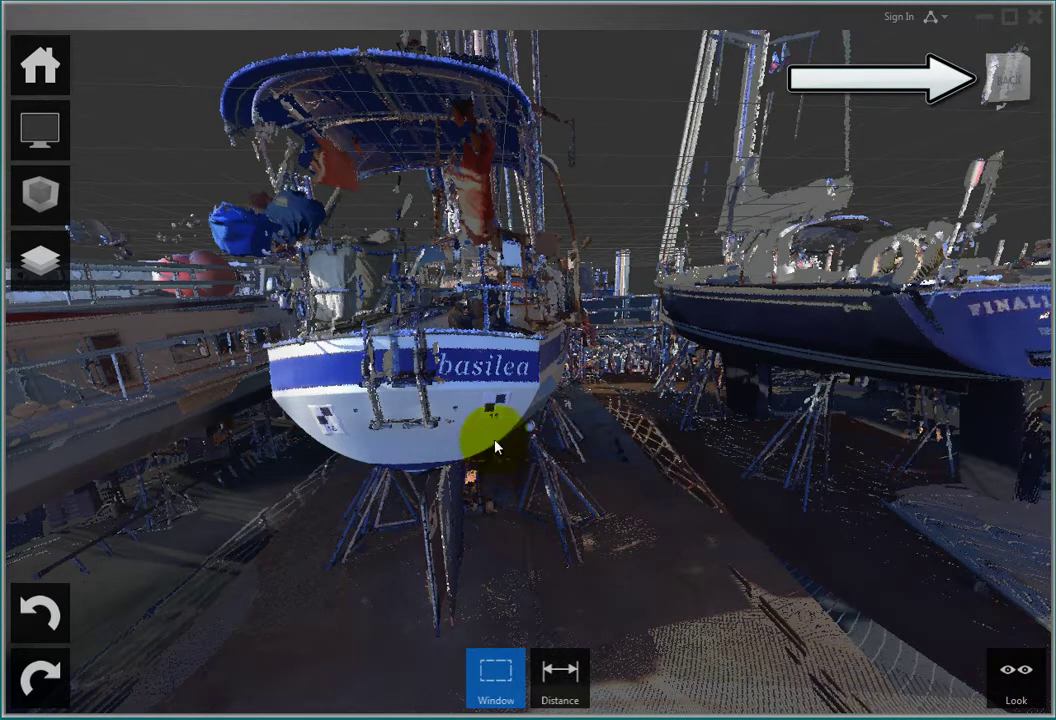
left_click(858, 206)
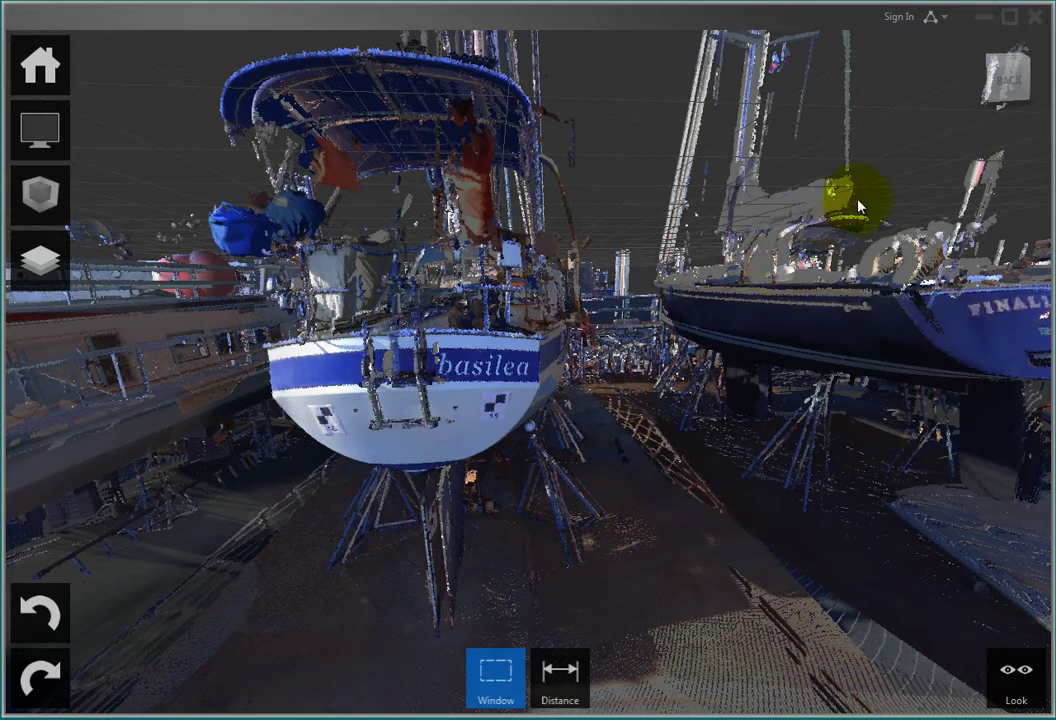
left_click(991, 68)
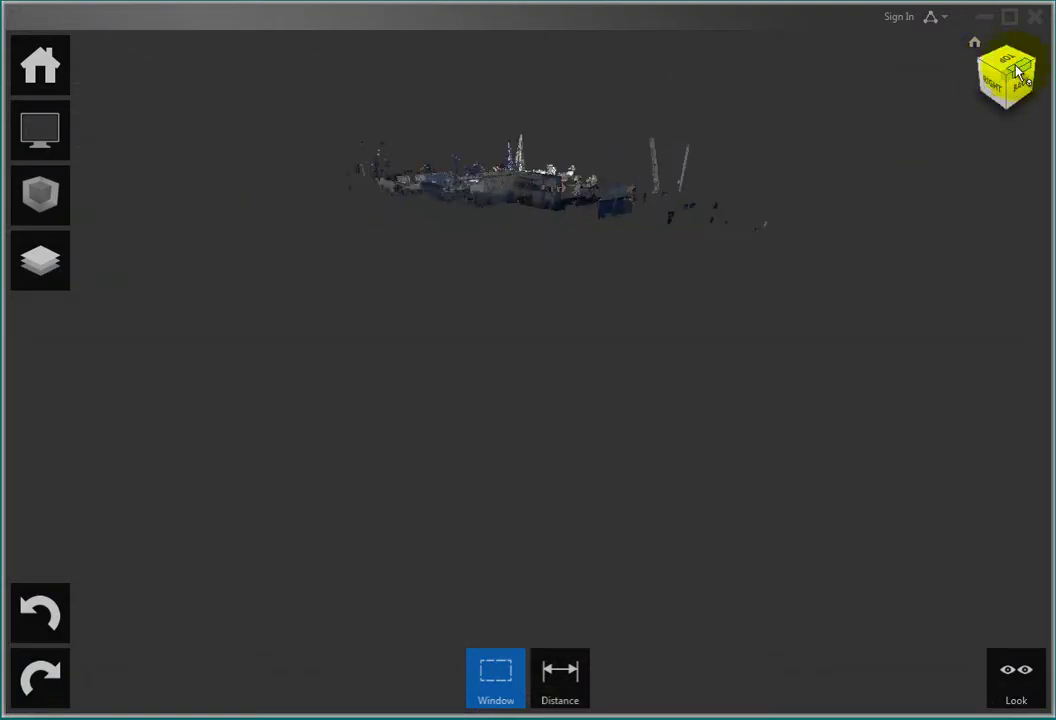
left_click(1008, 66)
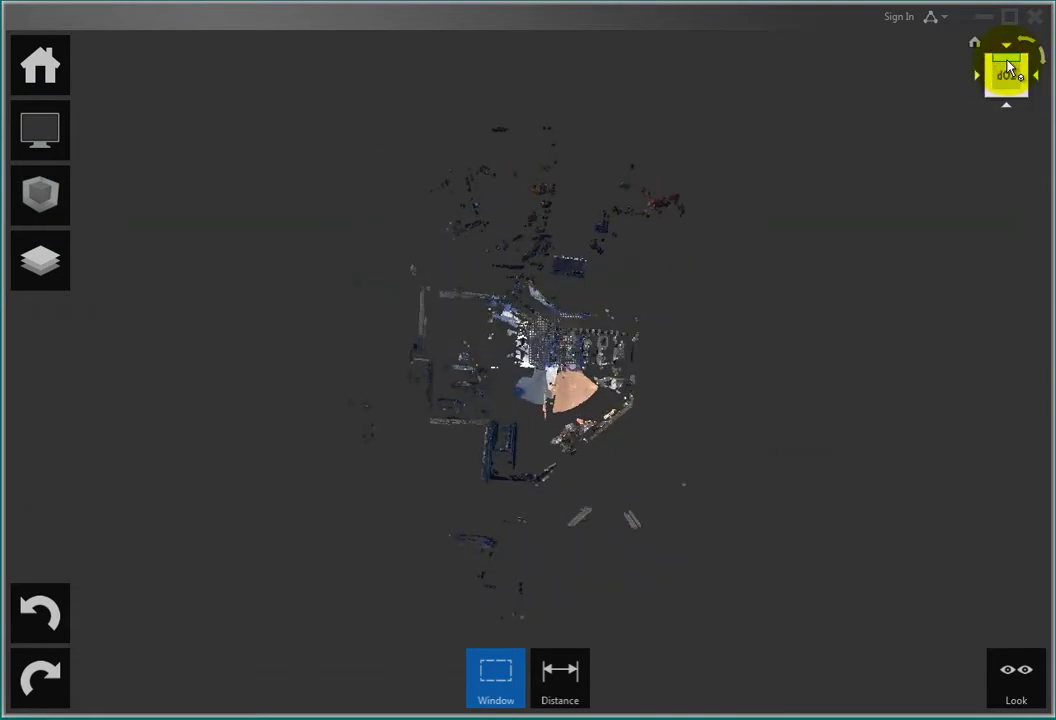
left_click(1007, 112)
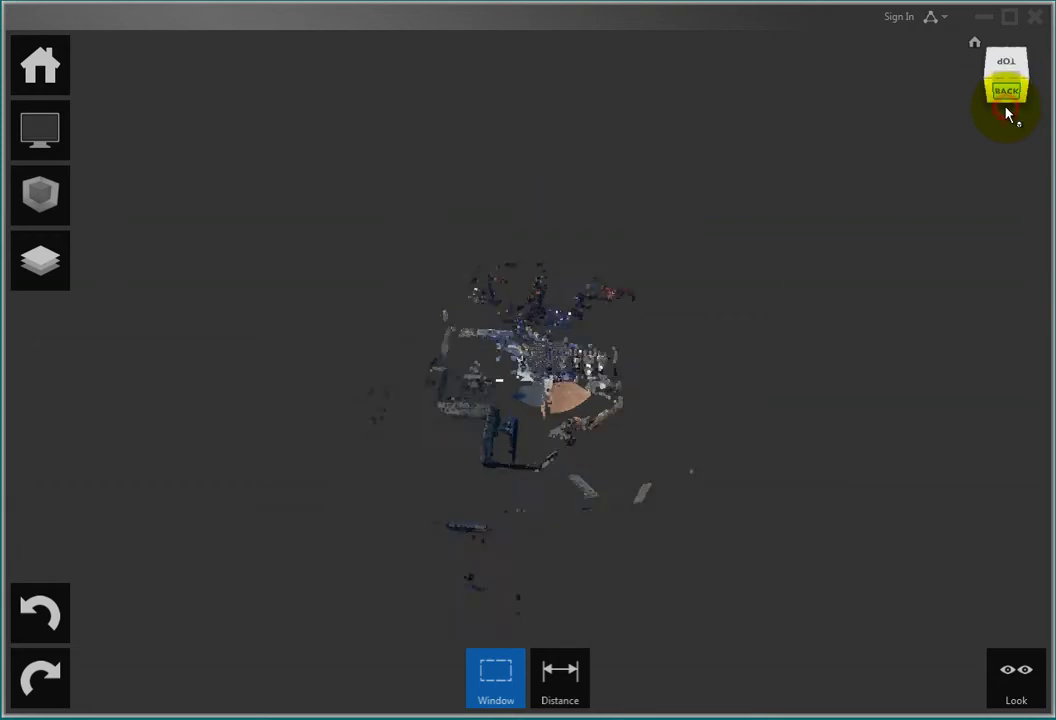
left_click(1038, 78)
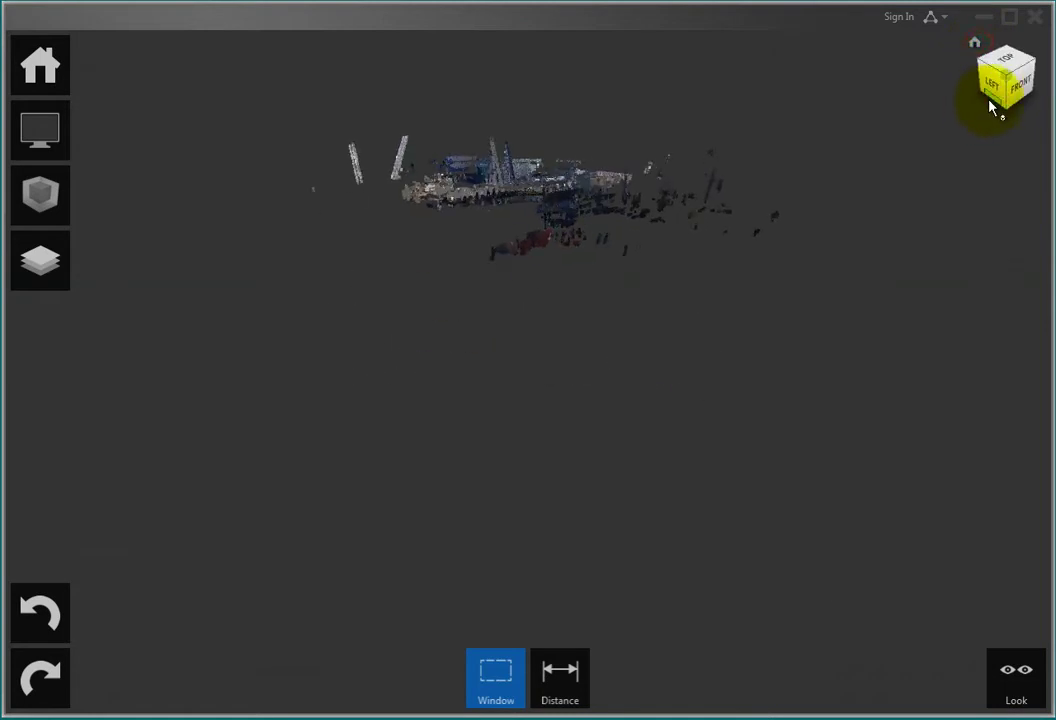
- Tilt the ViewCube overhead, return to Home, then orbit up to an elevated overview
left_click_drag(1007, 110, 1032, 106)
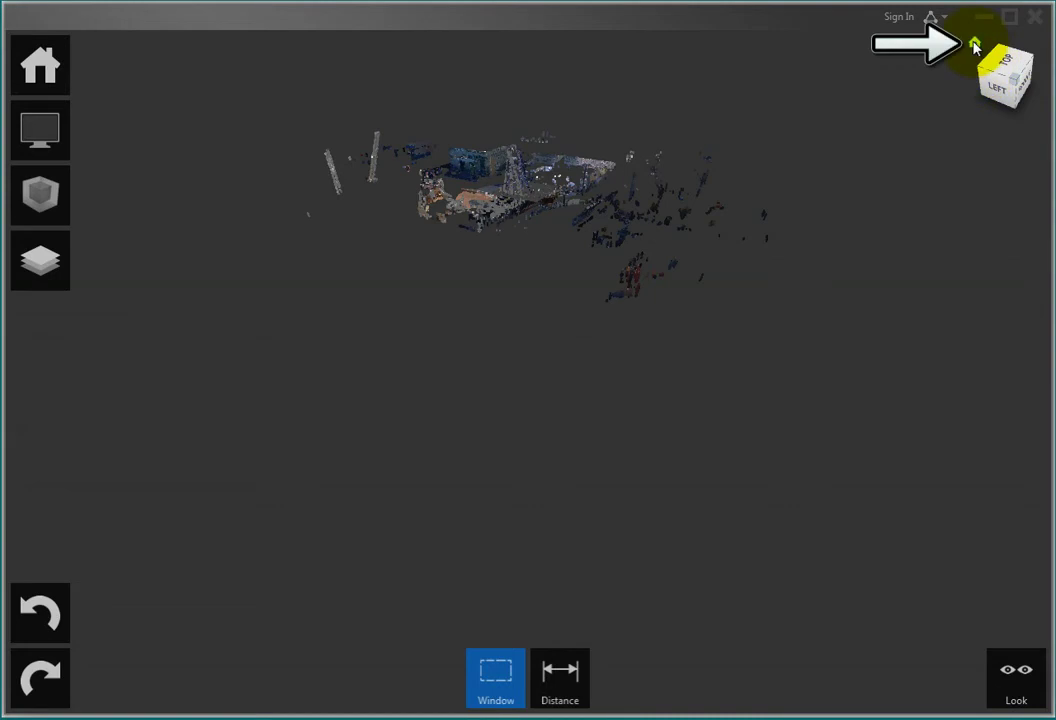
left_click(975, 46)
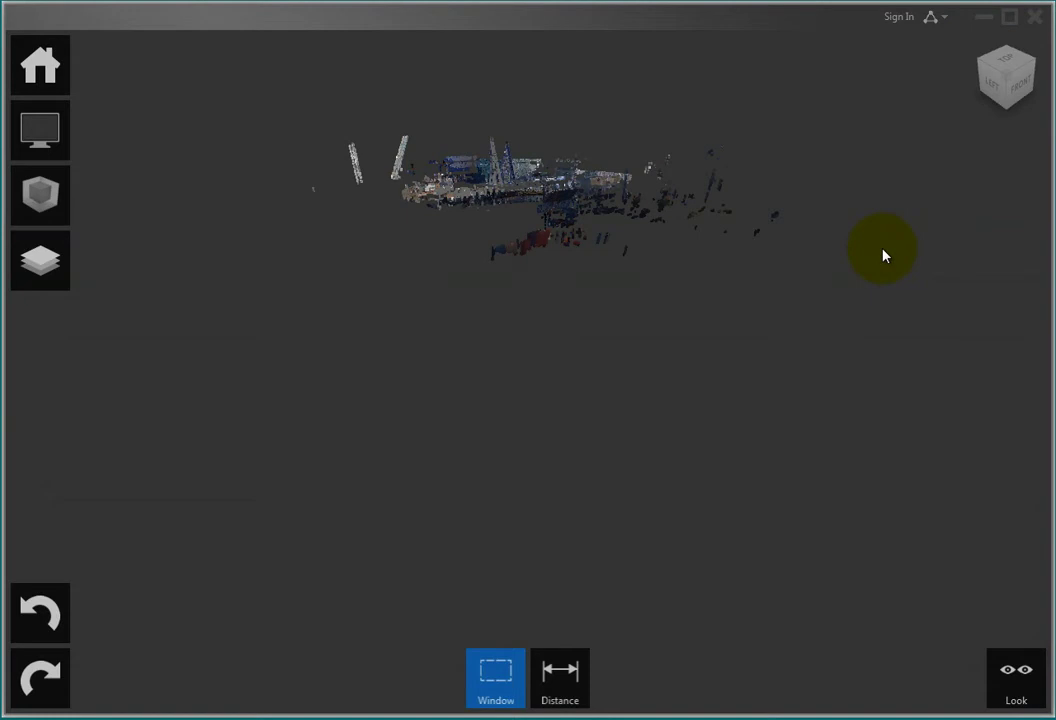
mouse_move(547, 197)
left_mouse_down()
mouse_move(547, 181)
mouse_move(543, 227)
mouse_move(502, 298)
mouse_move(462, 318)
mouse_move(490, 349)
mouse_move(557, 352)
left_mouse_up()
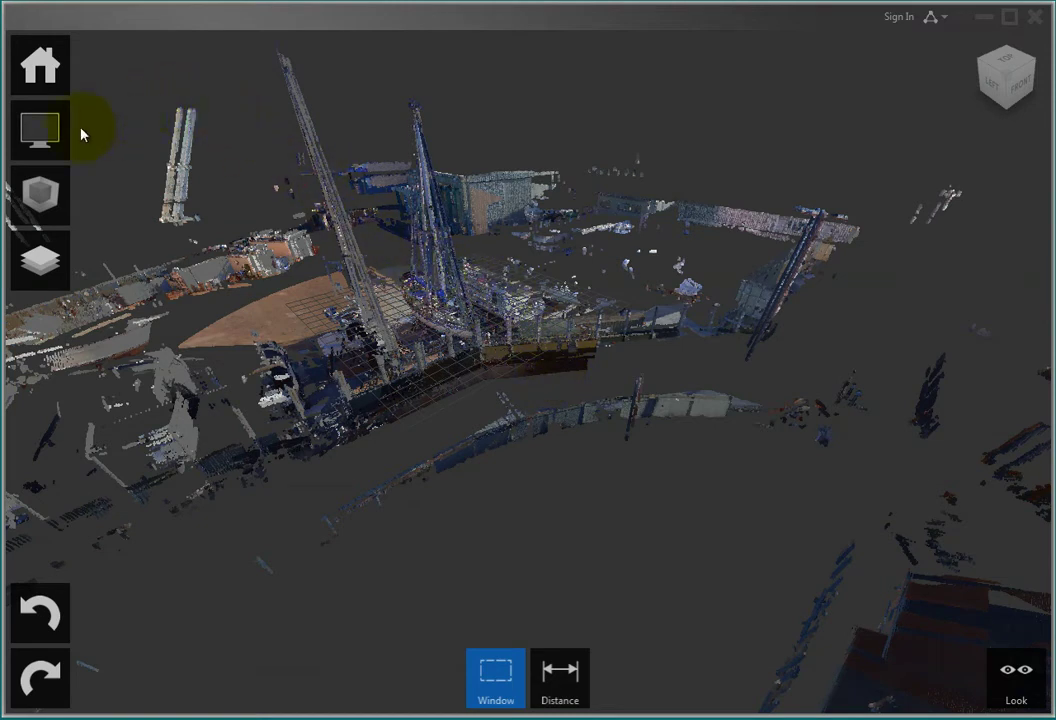
- Hide and reshow the ViewCube twice via Display Settings' Toggle UI Elements
left_click(48, 130)
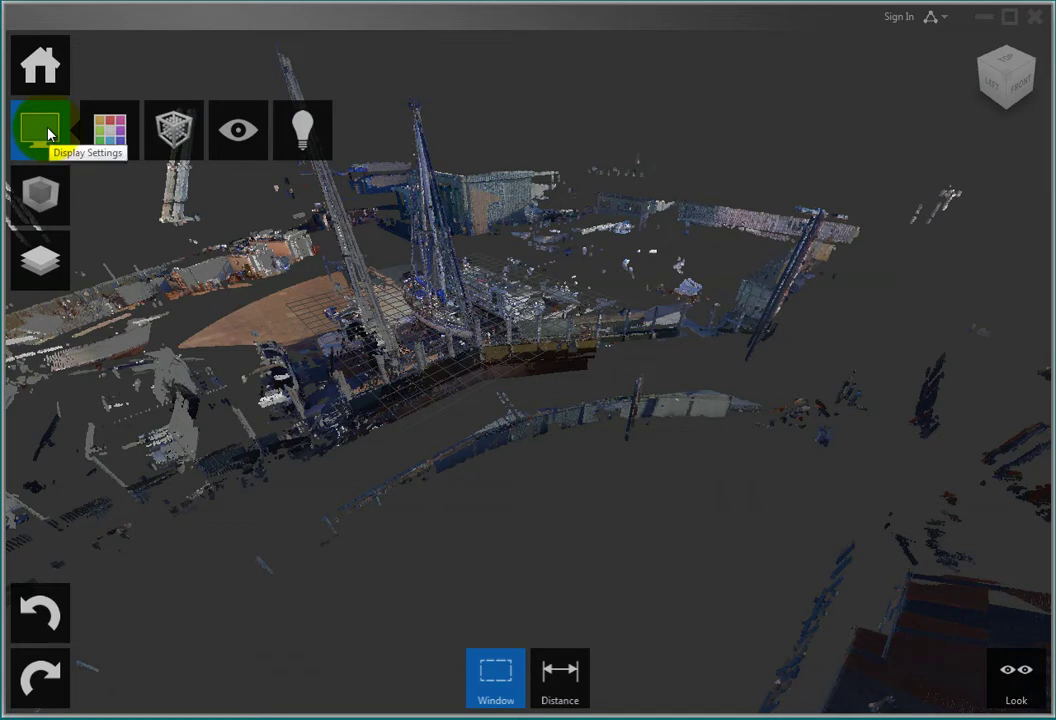
left_click(238, 131)
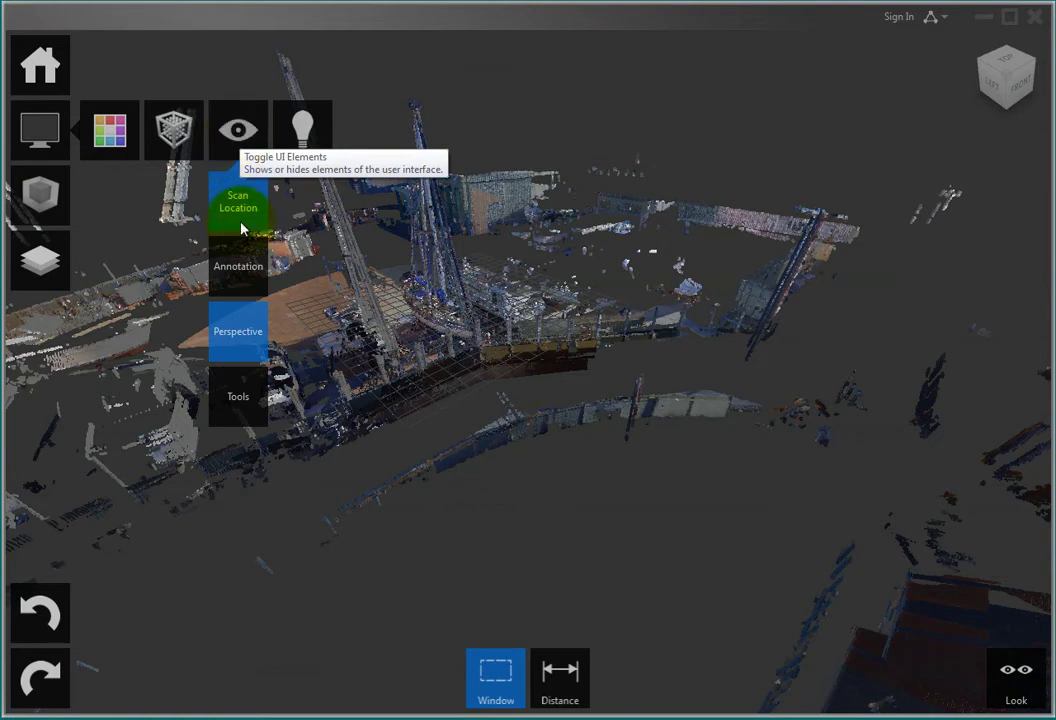
left_click(238, 396)
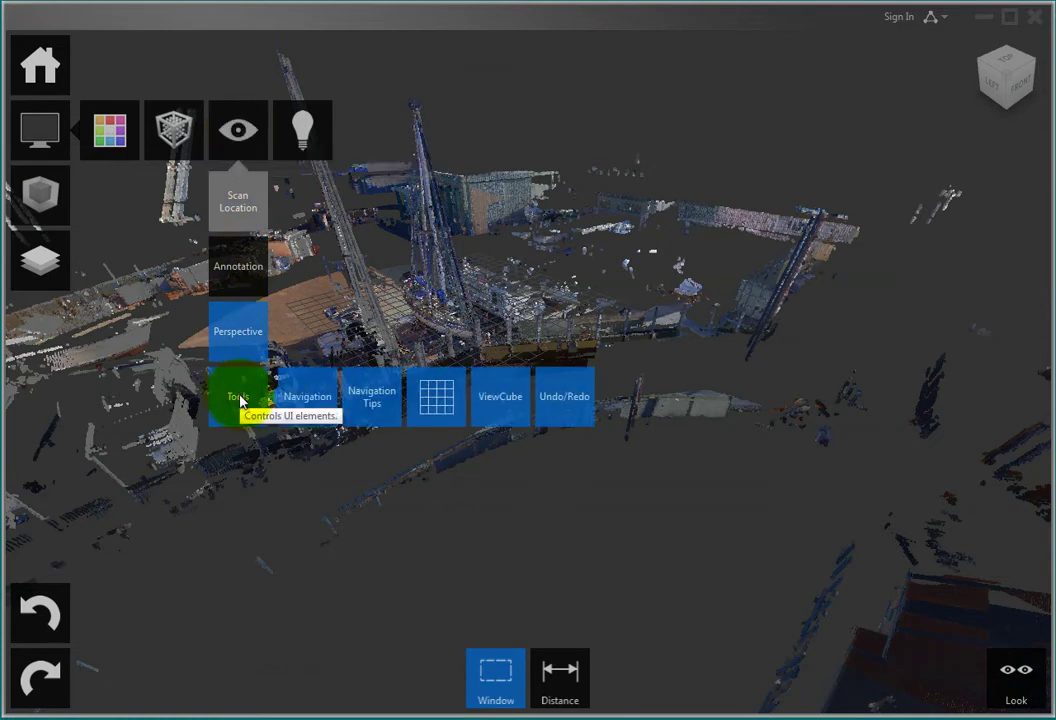
left_click(503, 414)
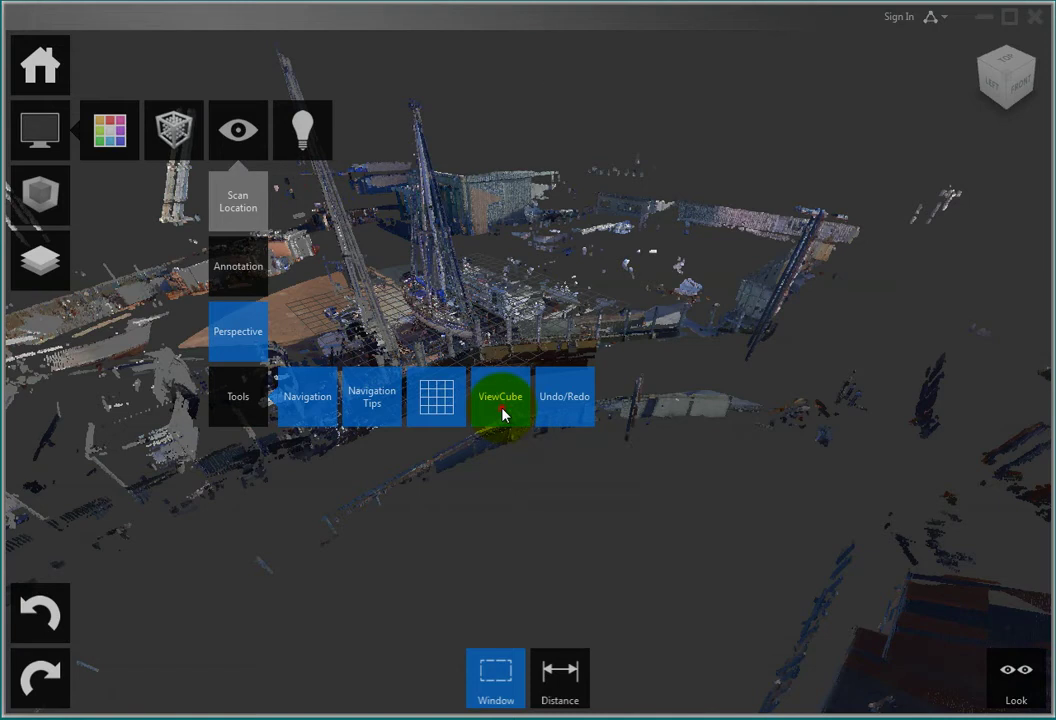
left_click(503, 414)
left_click(503, 414)
left_click(503, 414)
left_click(503, 414)
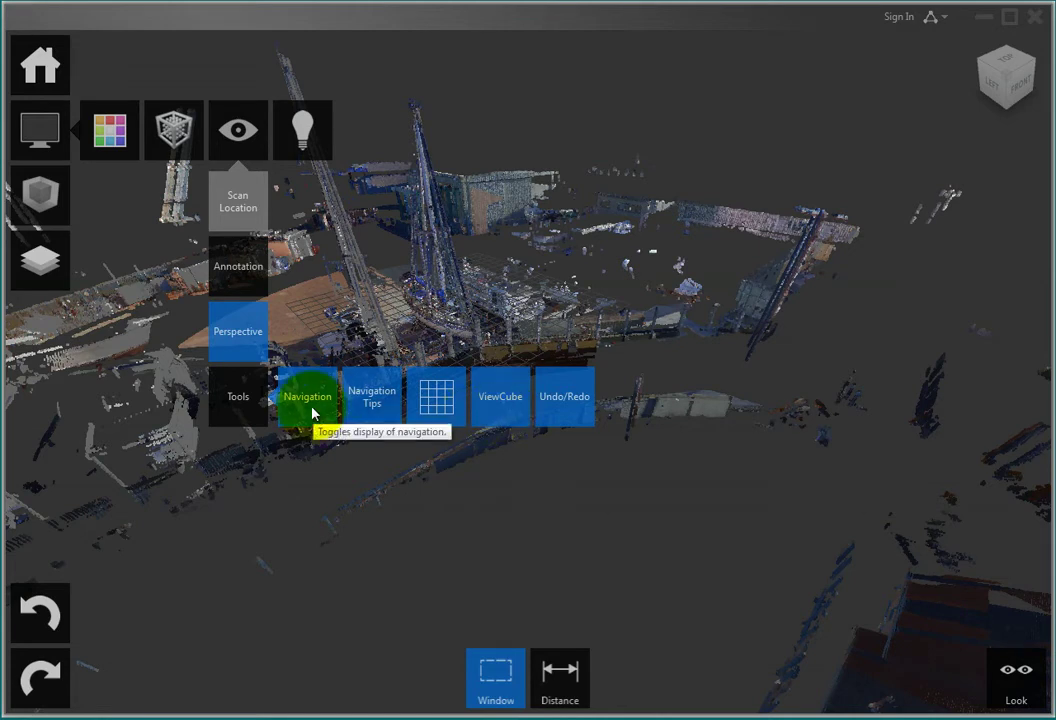
- Toggle the navigation tools off and back on, and turn off navigation tips
left_click(312, 413)
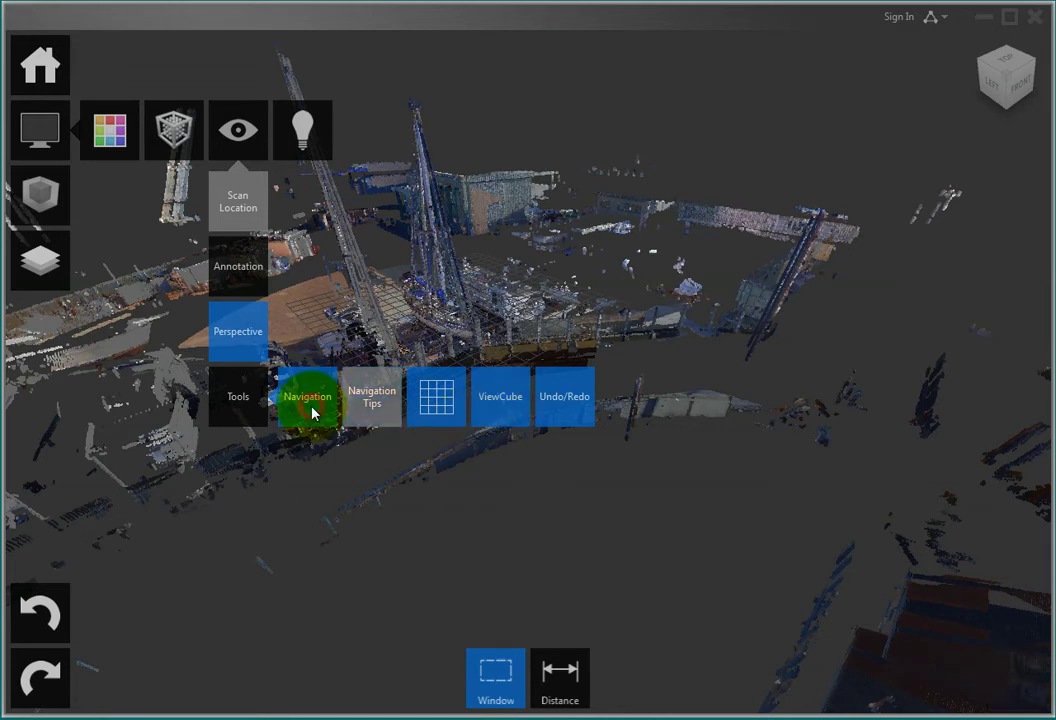
left_click(312, 413)
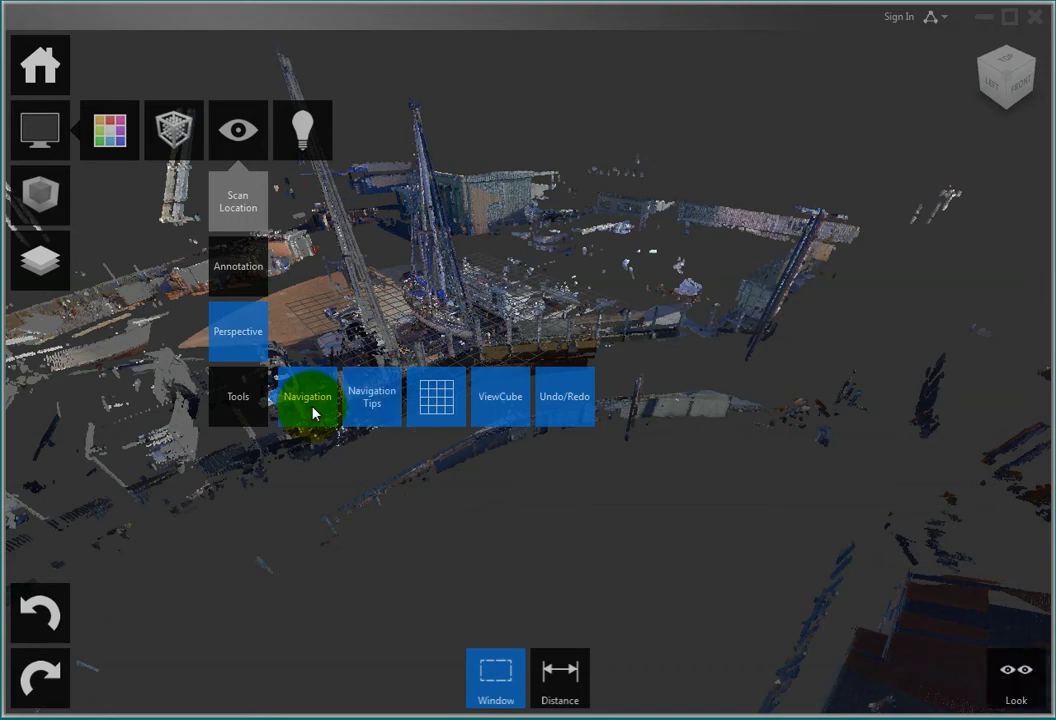
left_click(366, 406)
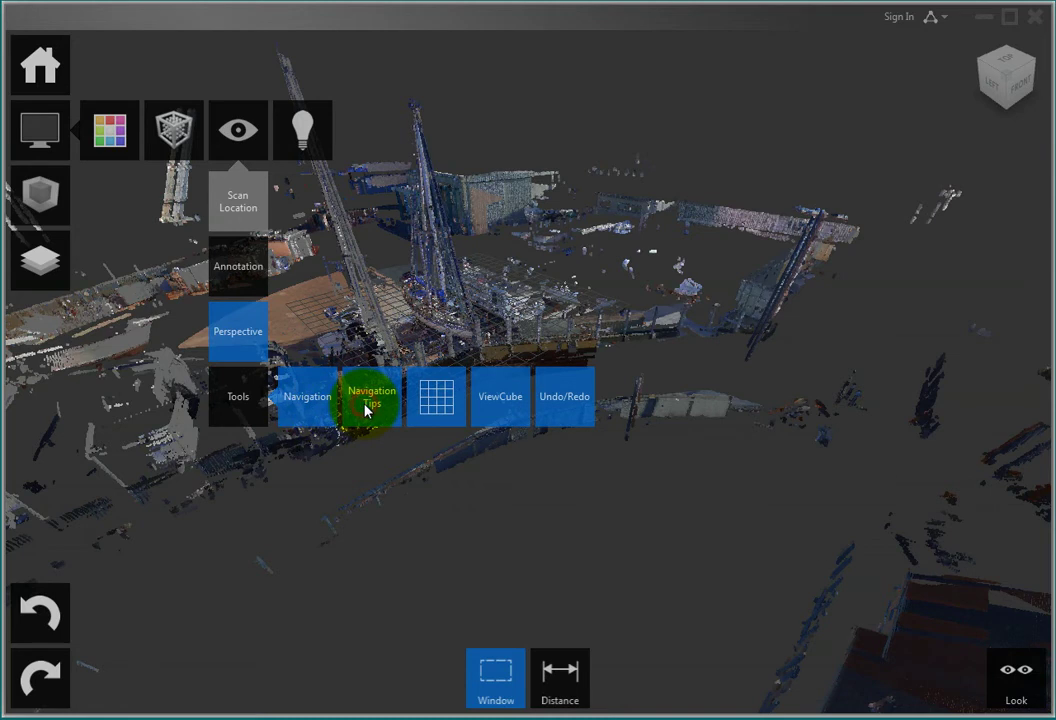
left_click(1020, 684)
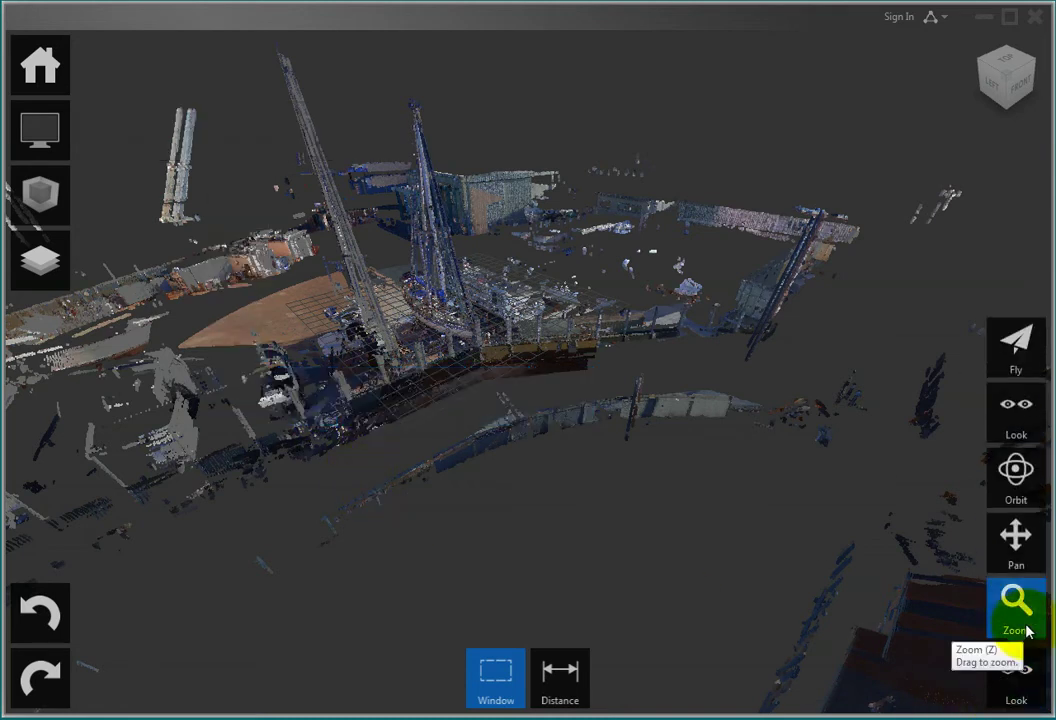
- Turn the navigation tips back on and toggle the undo/redo buttons
left_click(38, 130)
left_click(230, 140)
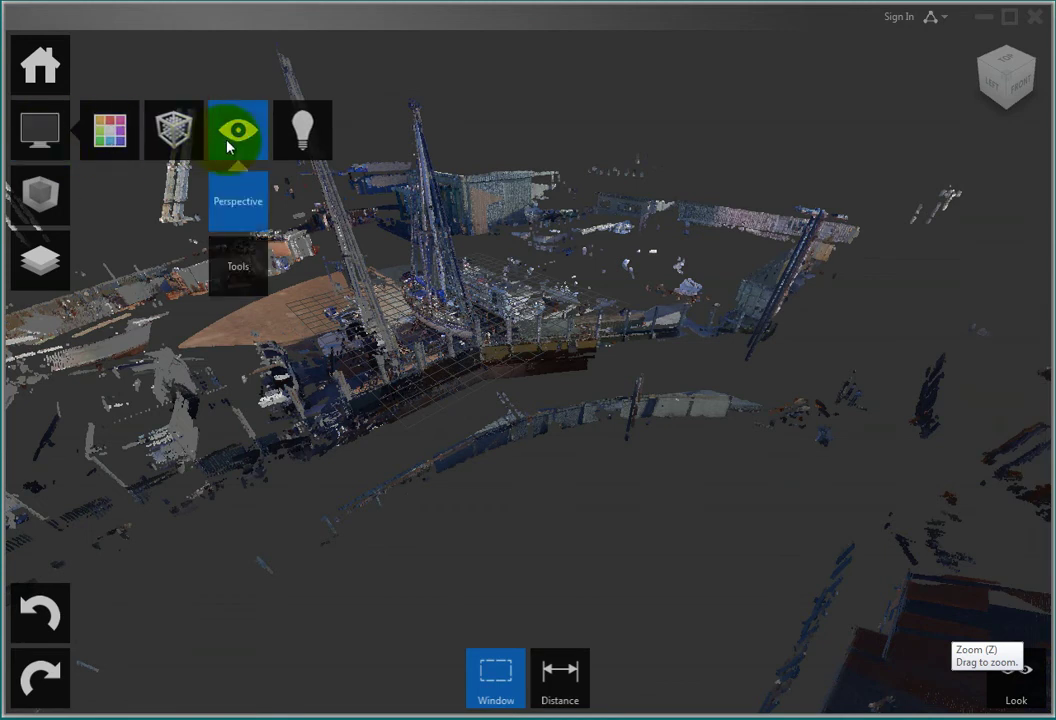
left_click(262, 408)
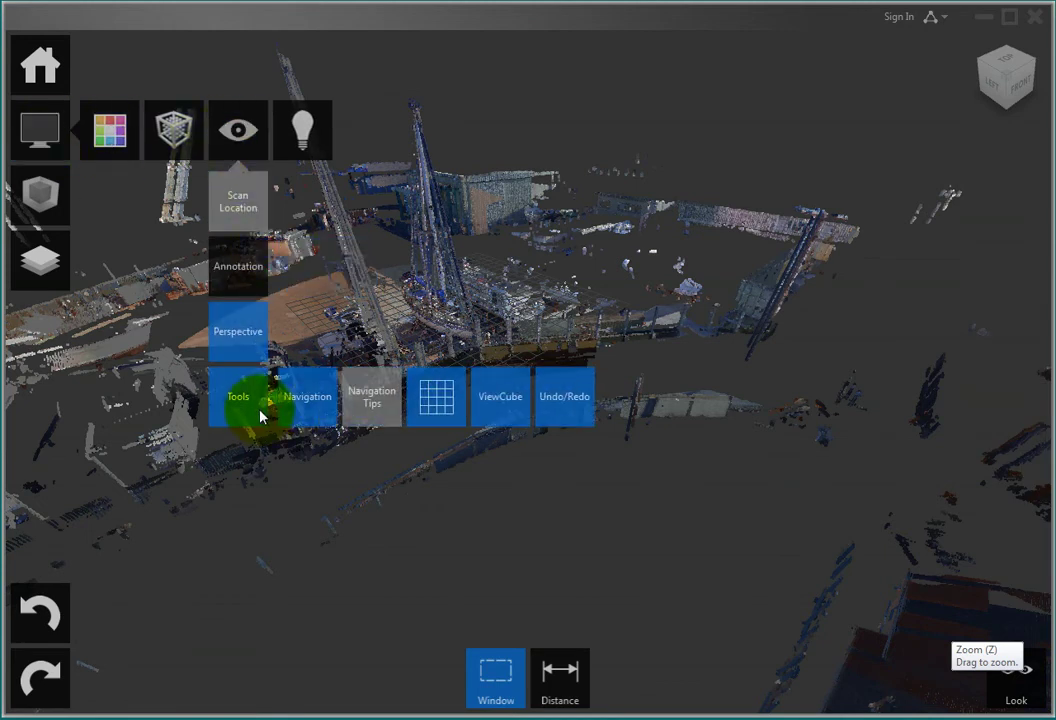
left_click(358, 402)
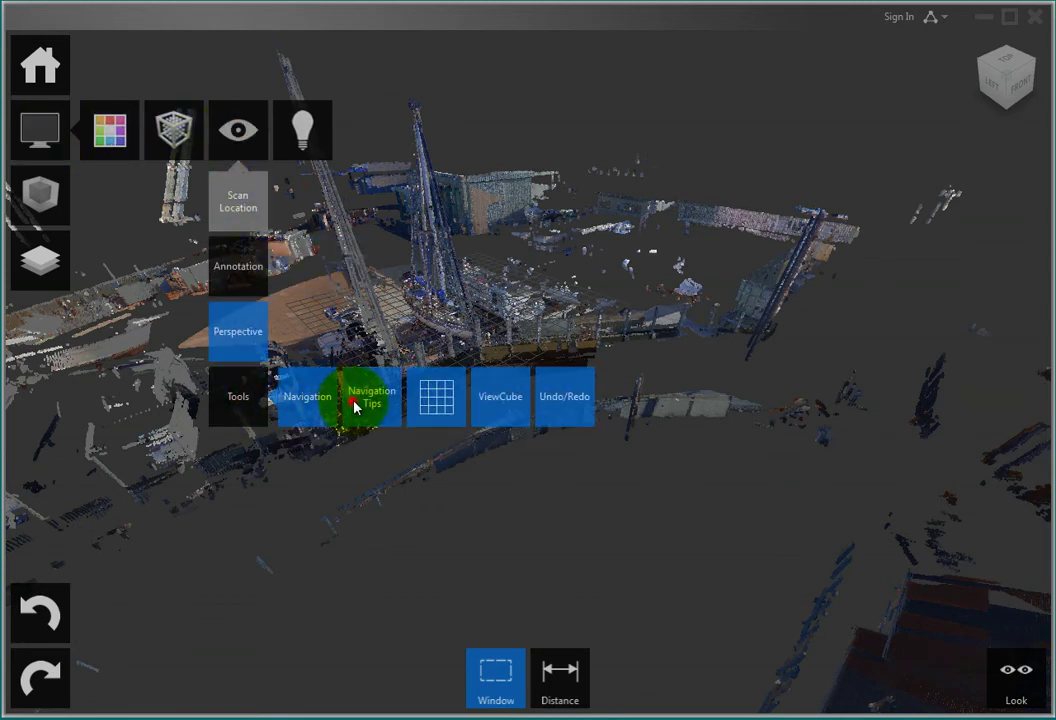
left_click(572, 408)
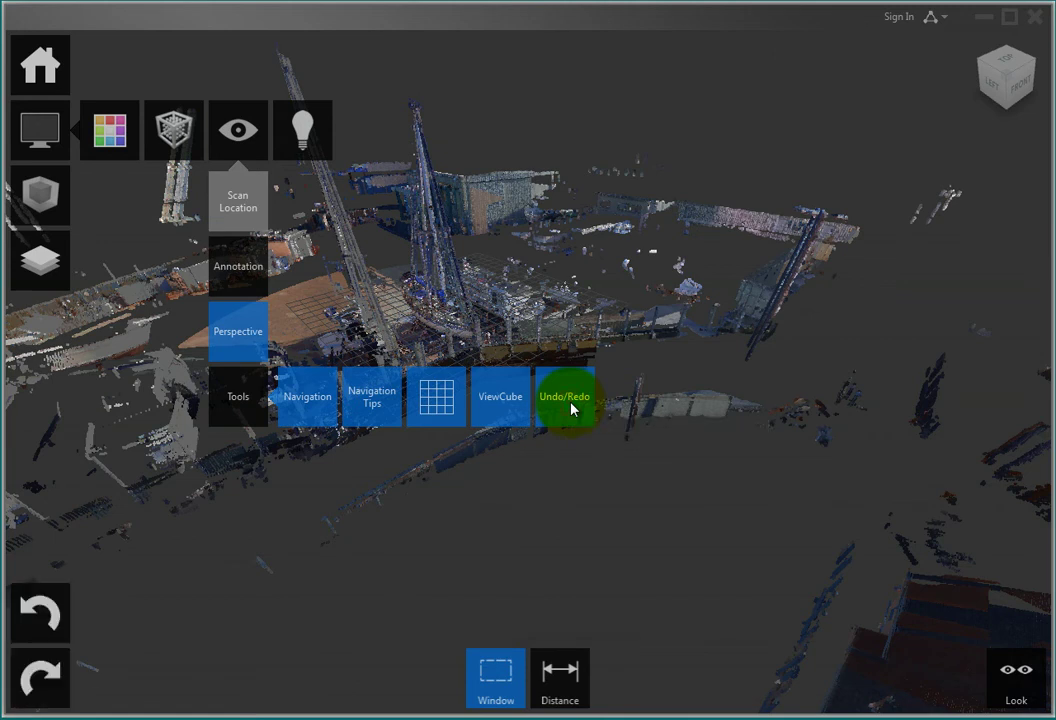
- Toggle the undo/redo buttons again and switch perspective projection off
left_click(572, 405)
left_click(232, 345)
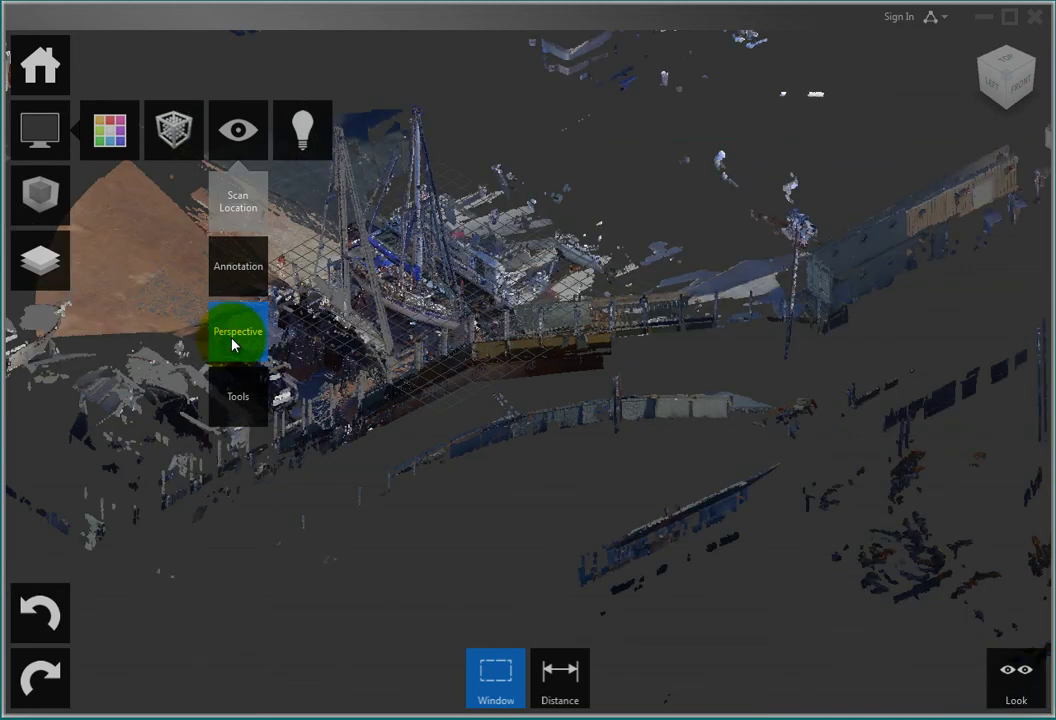